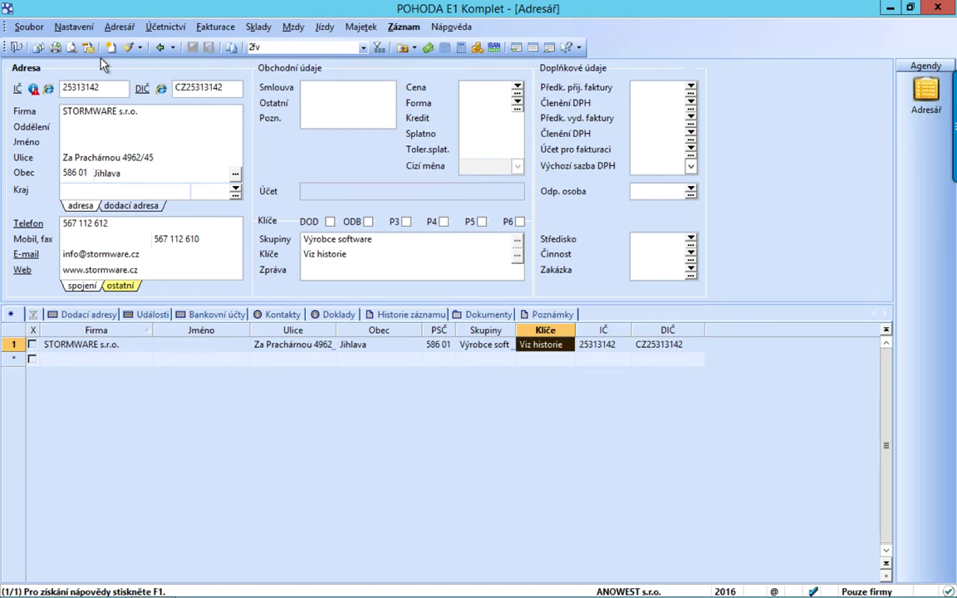
Create a new address record and enter the company's IČ so its name, address and VAT number load from ARES
left_click(110, 47)
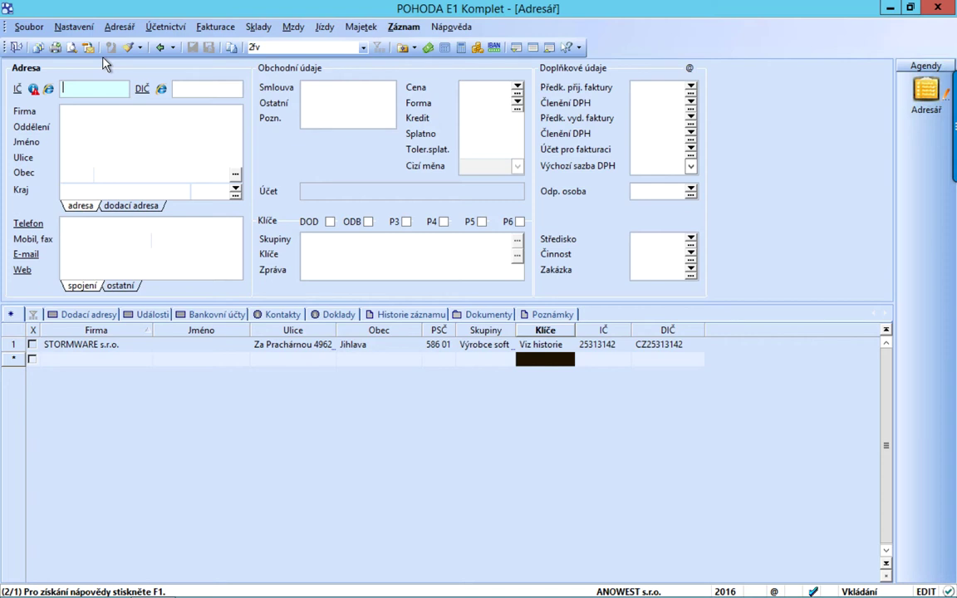
key("Tab")
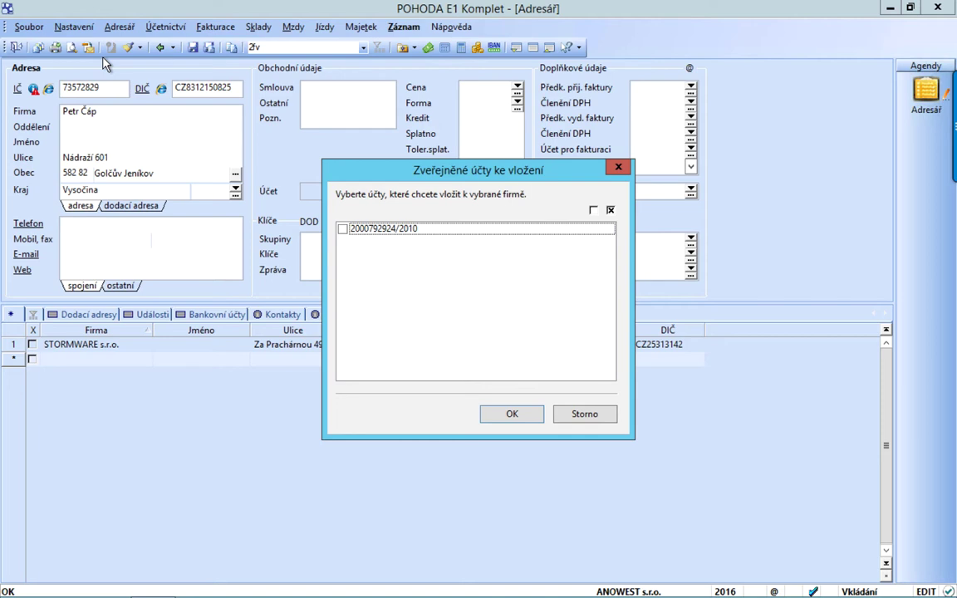
Tick the firm's published bank account and insert it into the record
left_click(343, 230)
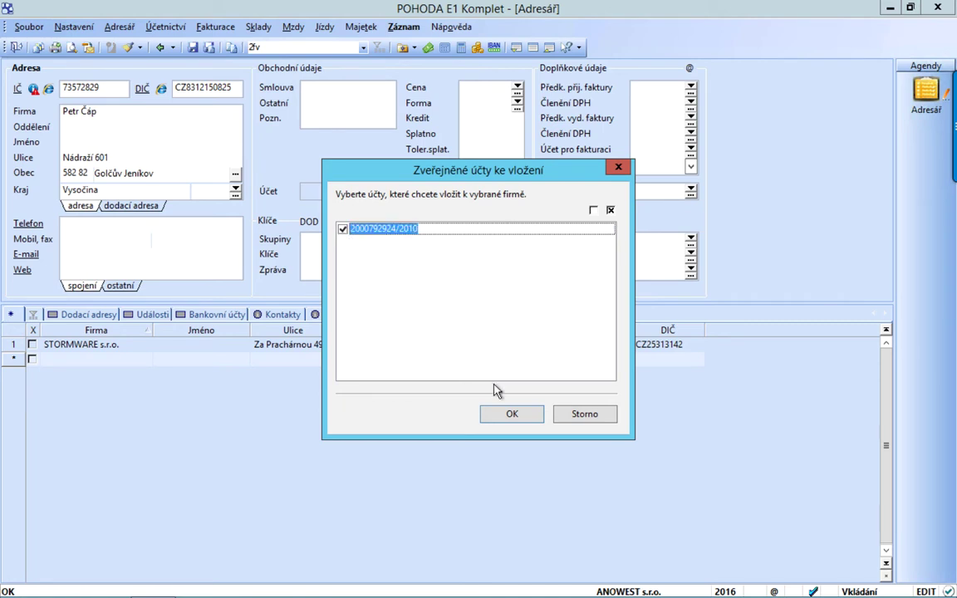
left_click(520, 417)
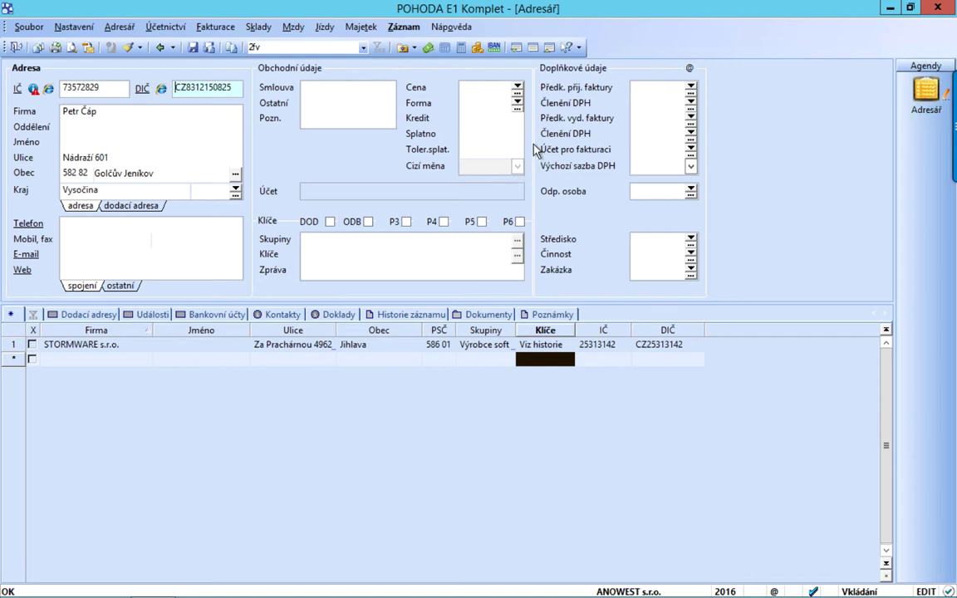
Set the price level to Sleva 1 and the payment form to příkazem
left_click(516, 87)
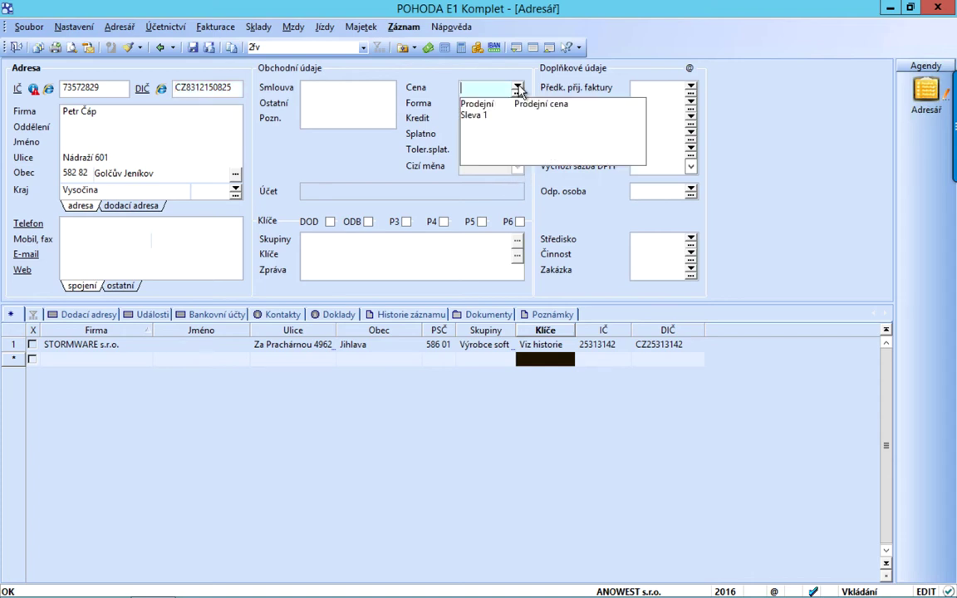
left_click(482, 114)
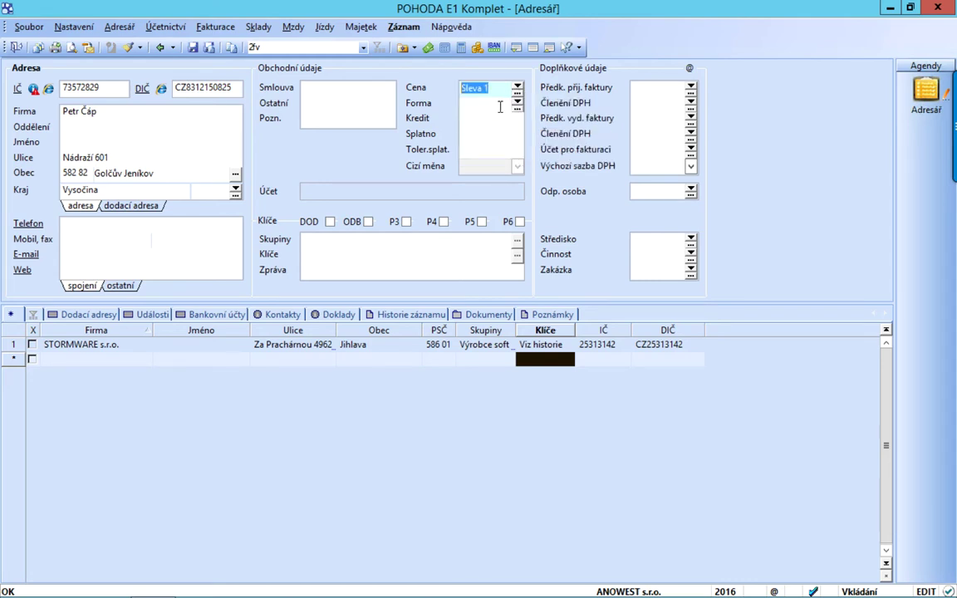
left_click(517, 103)
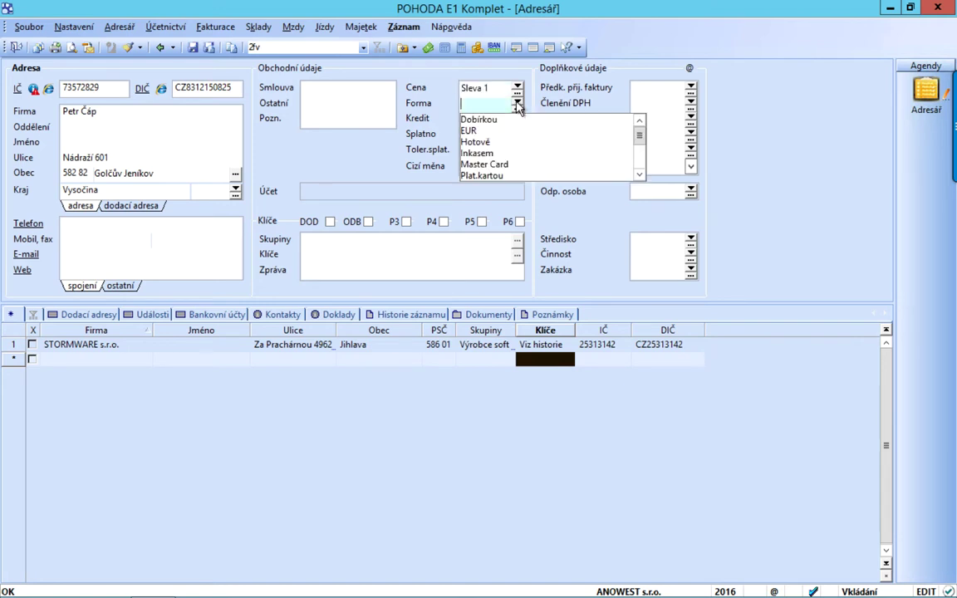
left_click(639, 176)
left_click(640, 175)
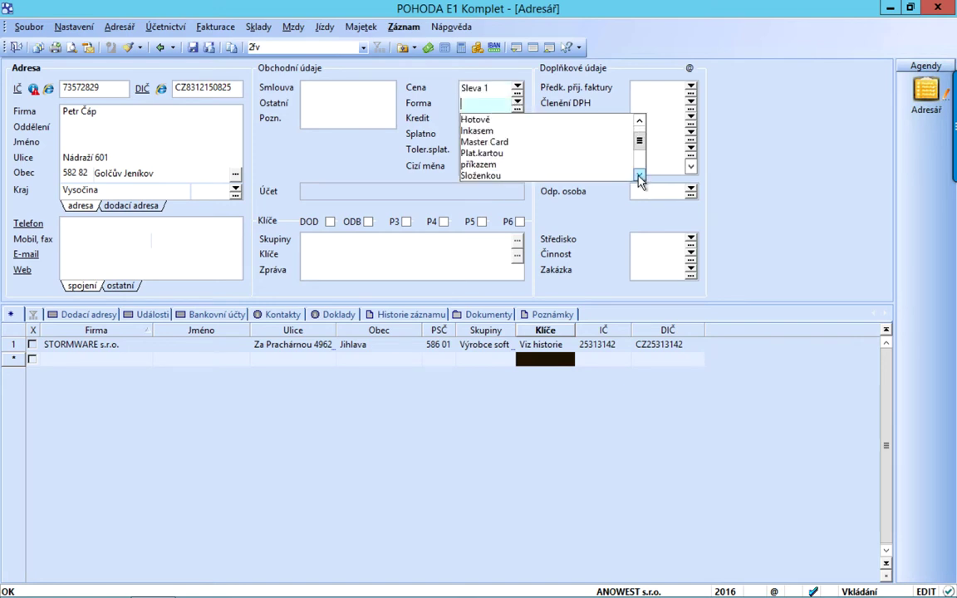
left_click(487, 165)
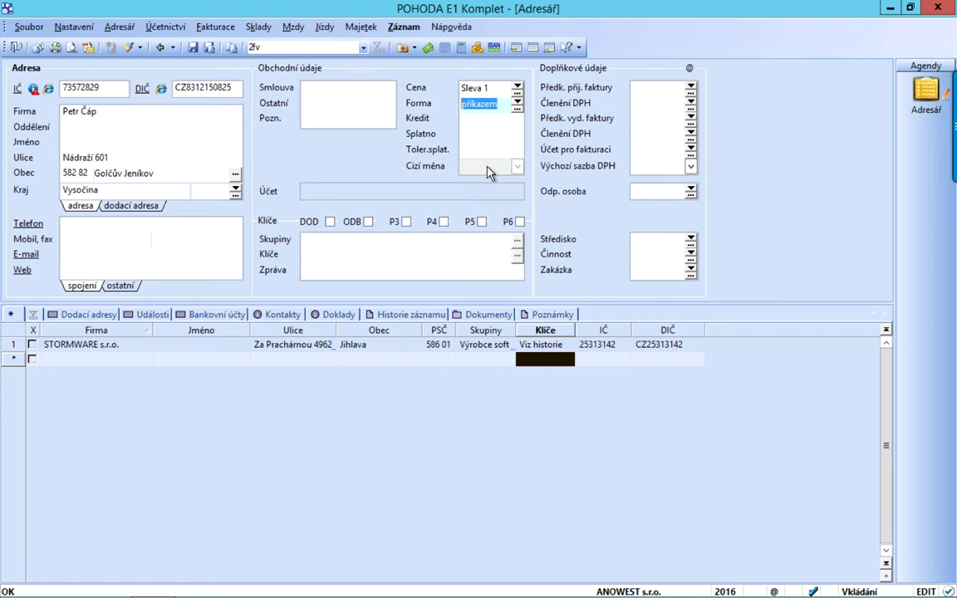
Enter credit 5000, due period 10 days and payment tolerance 4
left_click(475, 118)
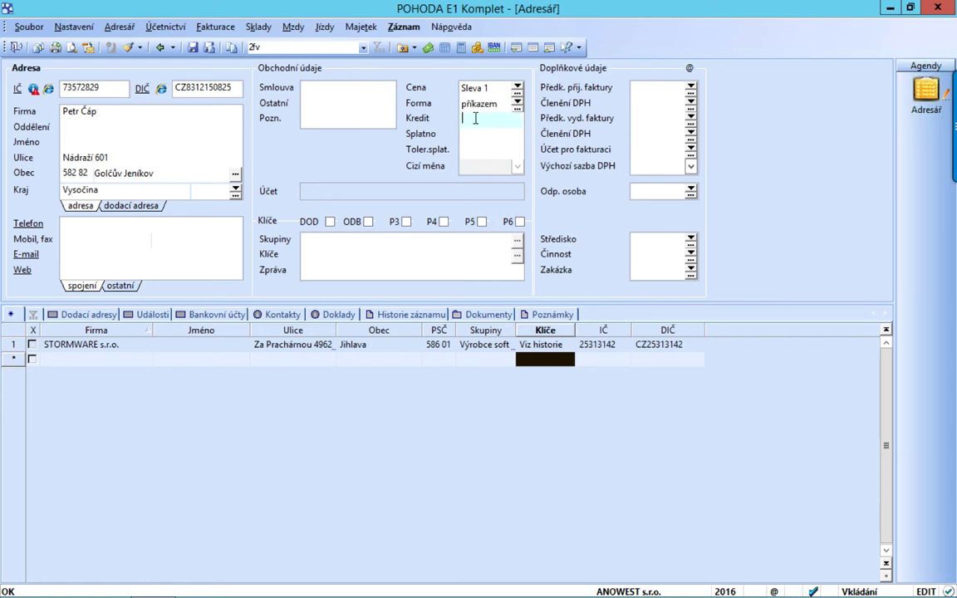
type("5000")
key("Tab")
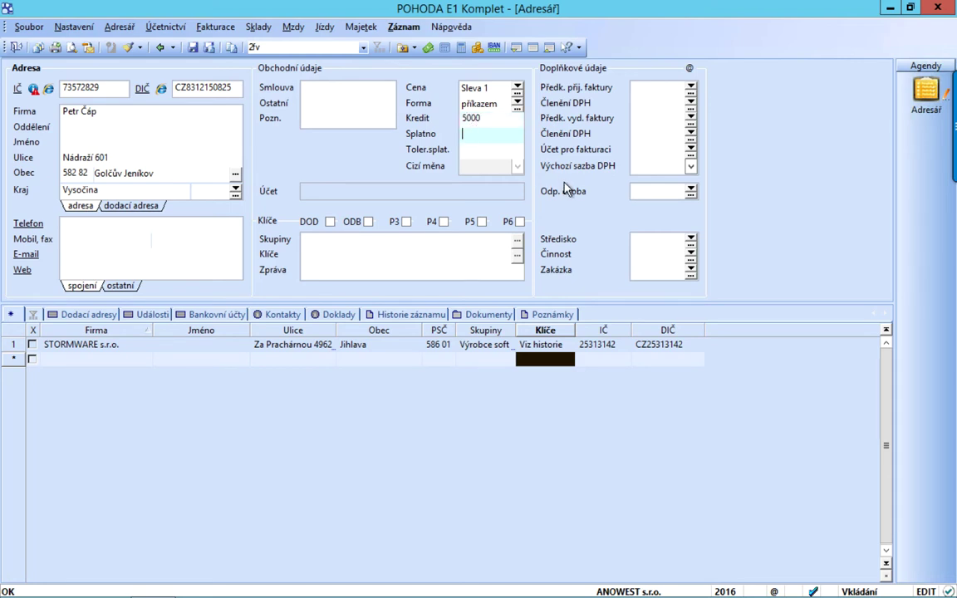
type("10")
key("Tab")
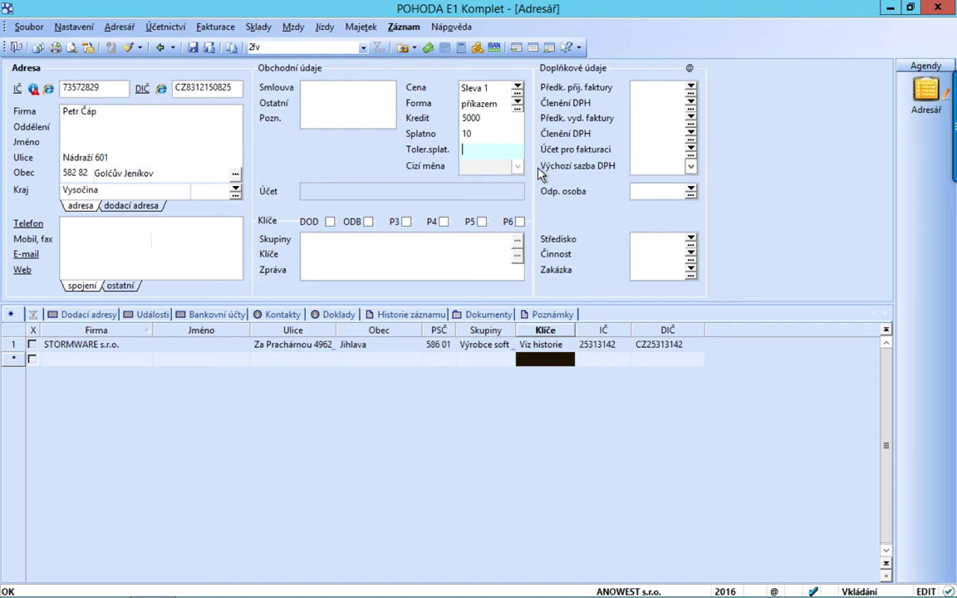
type("4")
Leave the posting and VAT classification fields empty for received and issued invoices
left_click(690, 88)
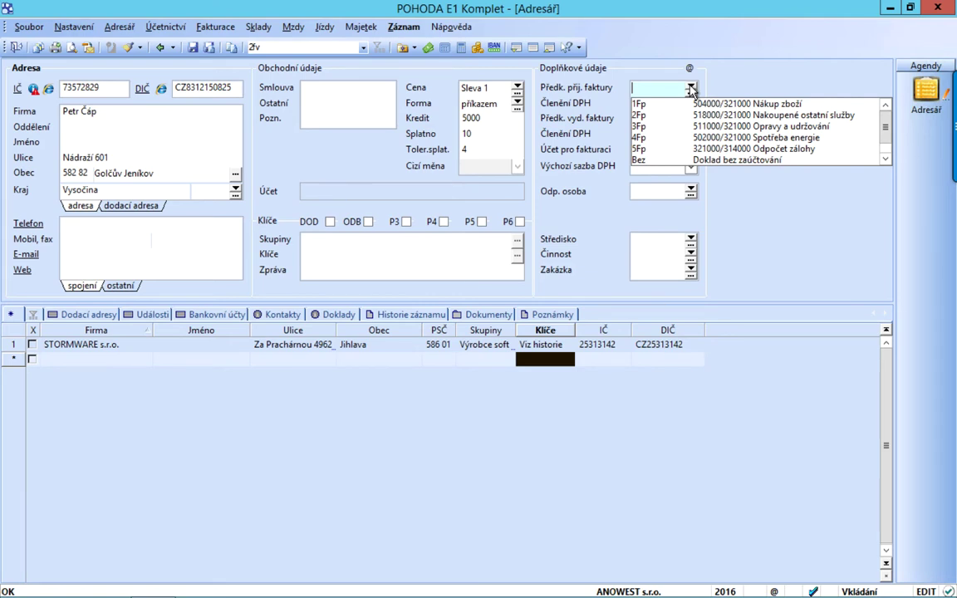
left_click(690, 88)
left_click(691, 118)
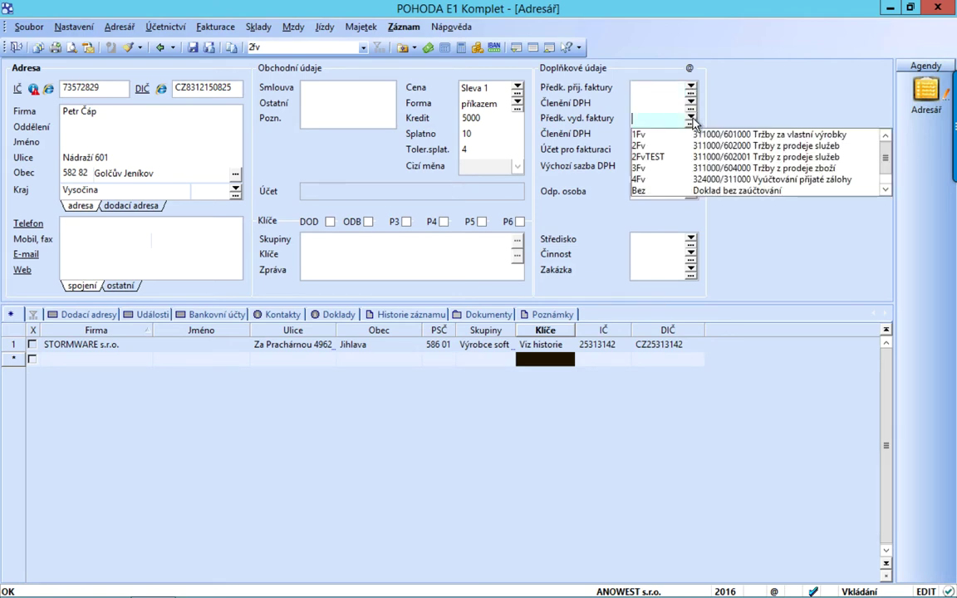
left_click(693, 121)
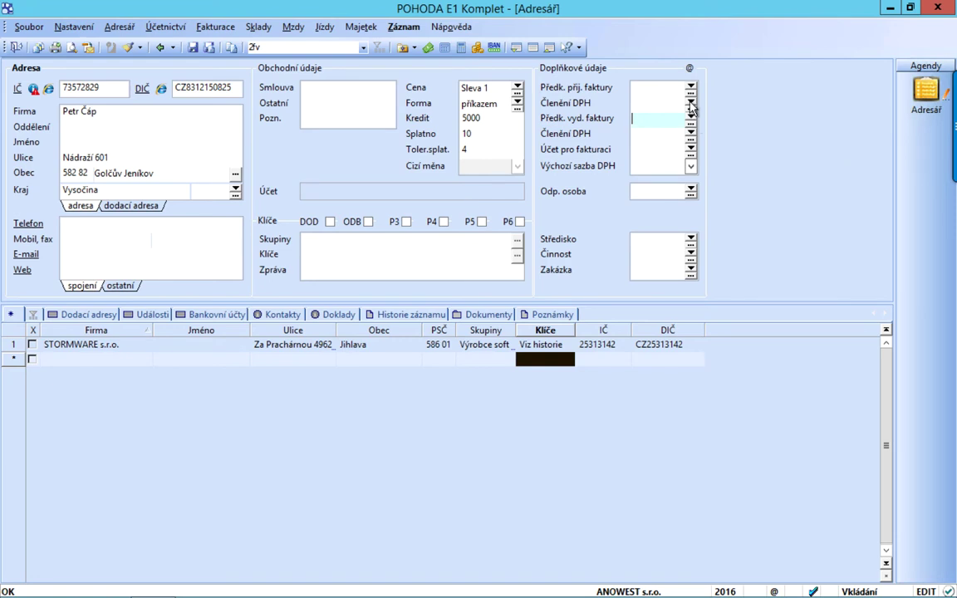
left_click(691, 103)
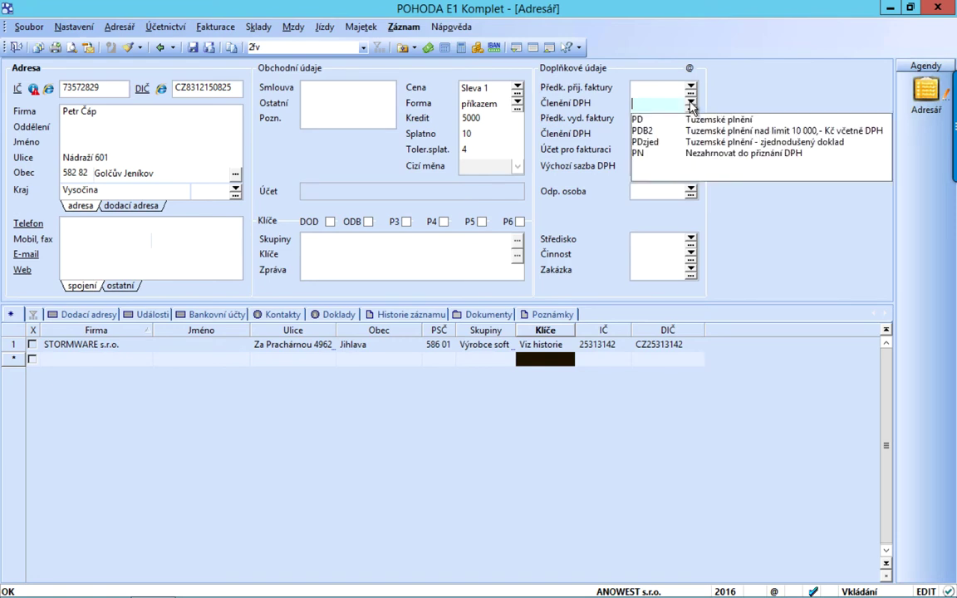
left_click(690, 104)
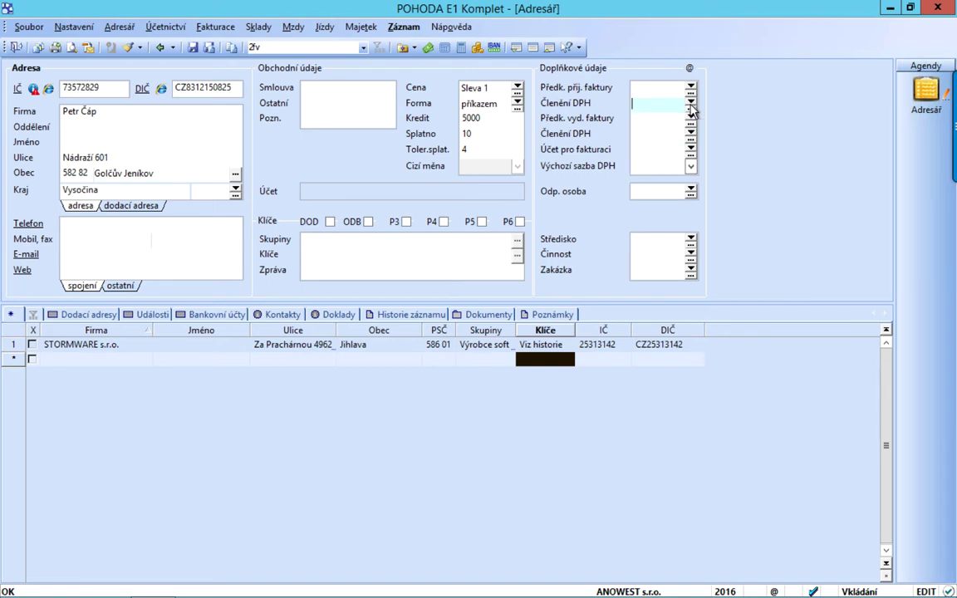
left_click(690, 134)
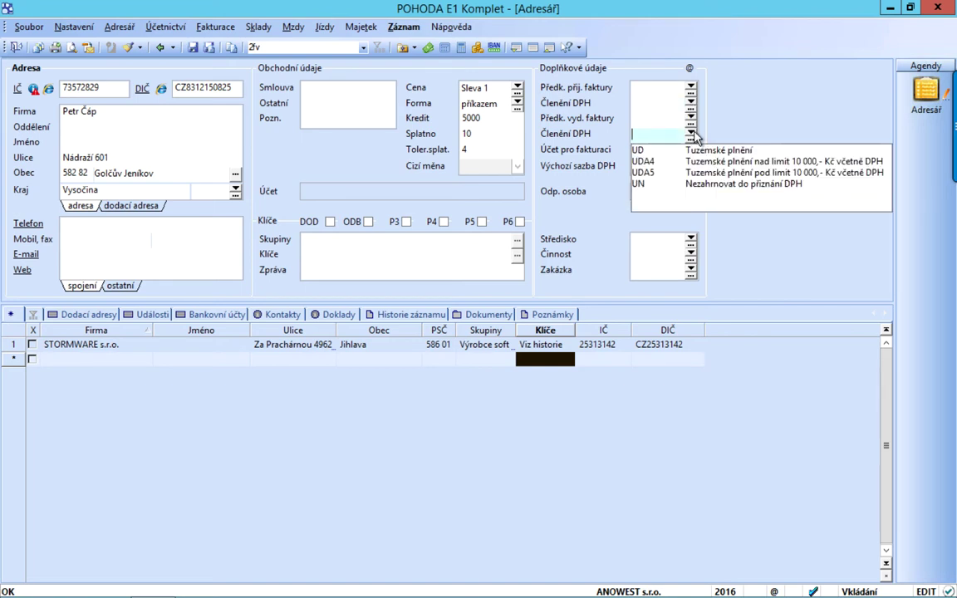
left_click(692, 134)
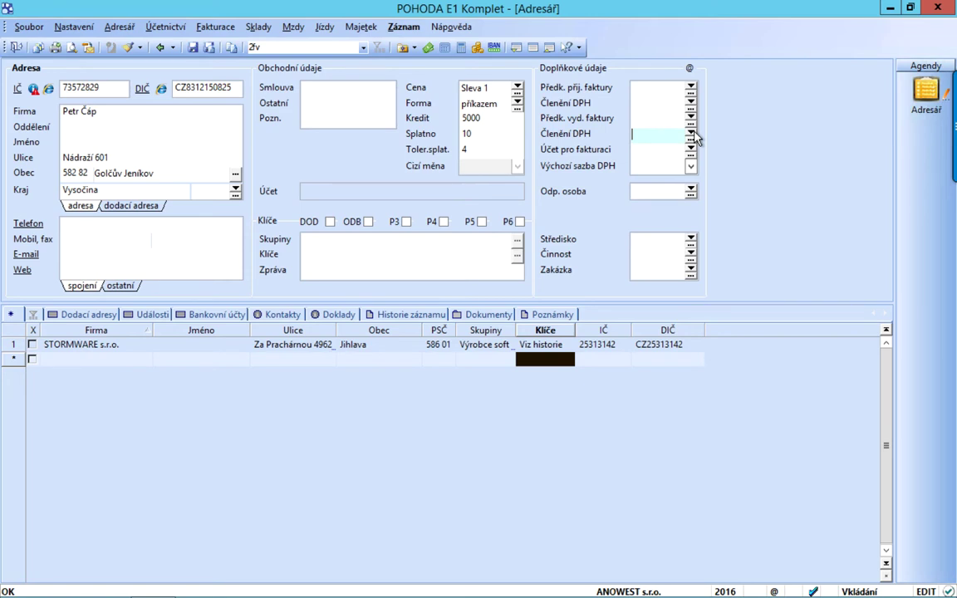
left_click(692, 150)
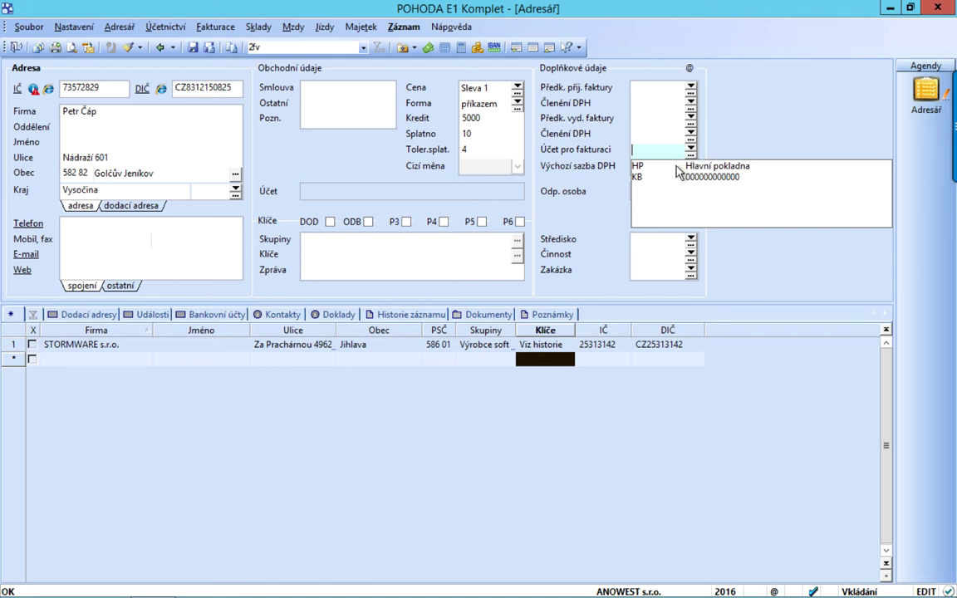
Choose HP (Hlavní pokladna) as the invoicing account and 21% as the default VAT rate
left_click(676, 166)
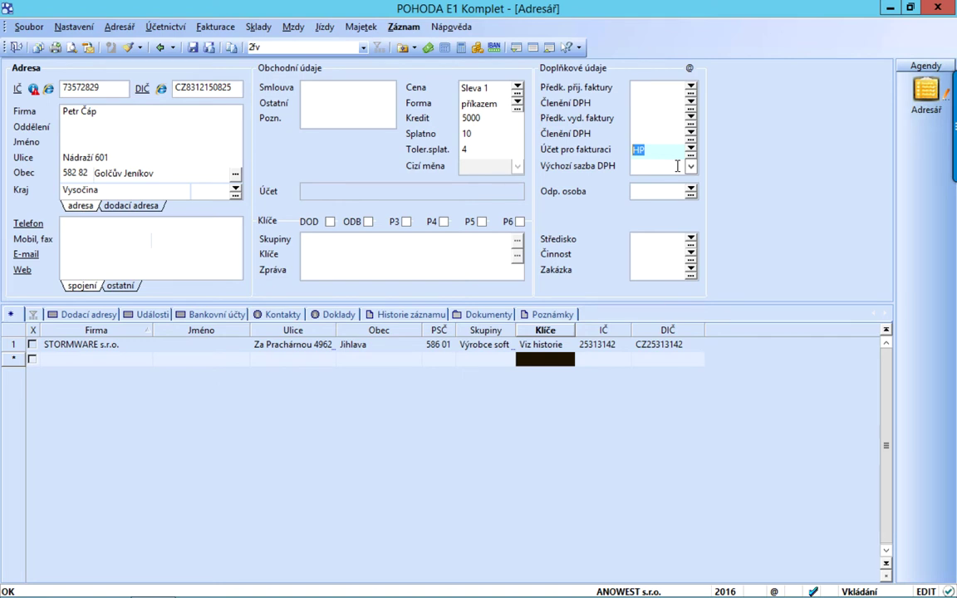
left_click(690, 167)
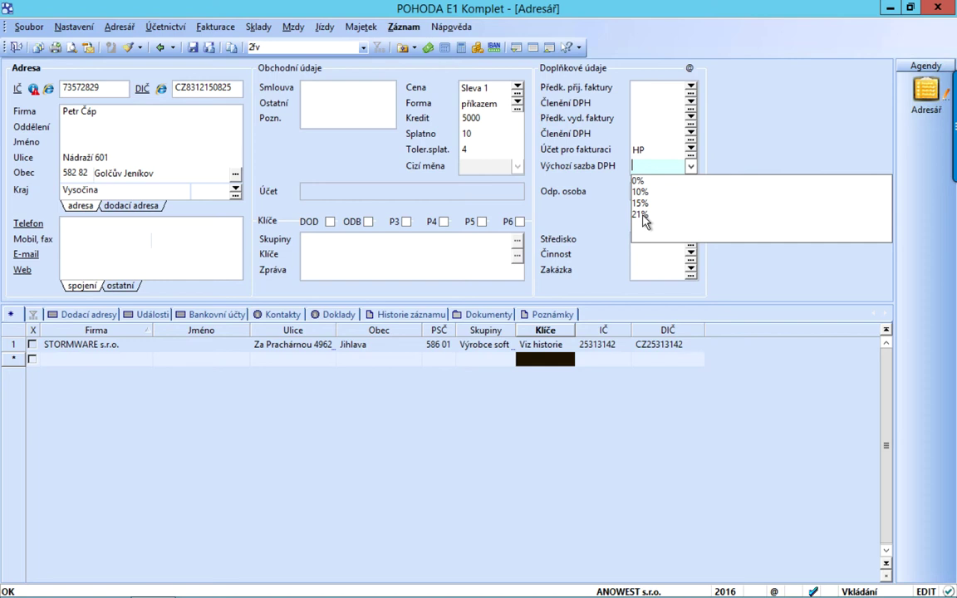
left_click(642, 215)
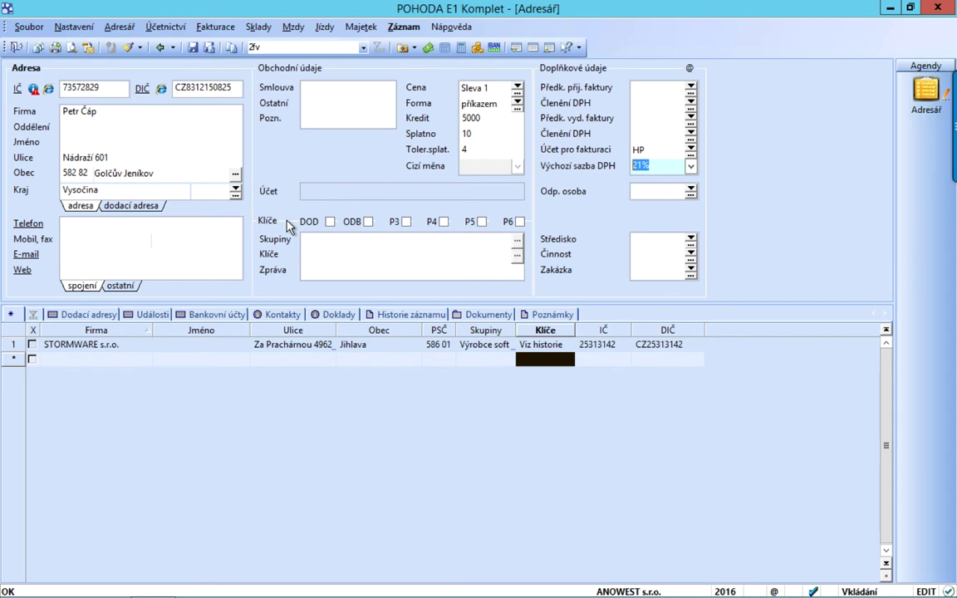
Tick the DOD and ODB keys under Klíče
left_click(330, 222)
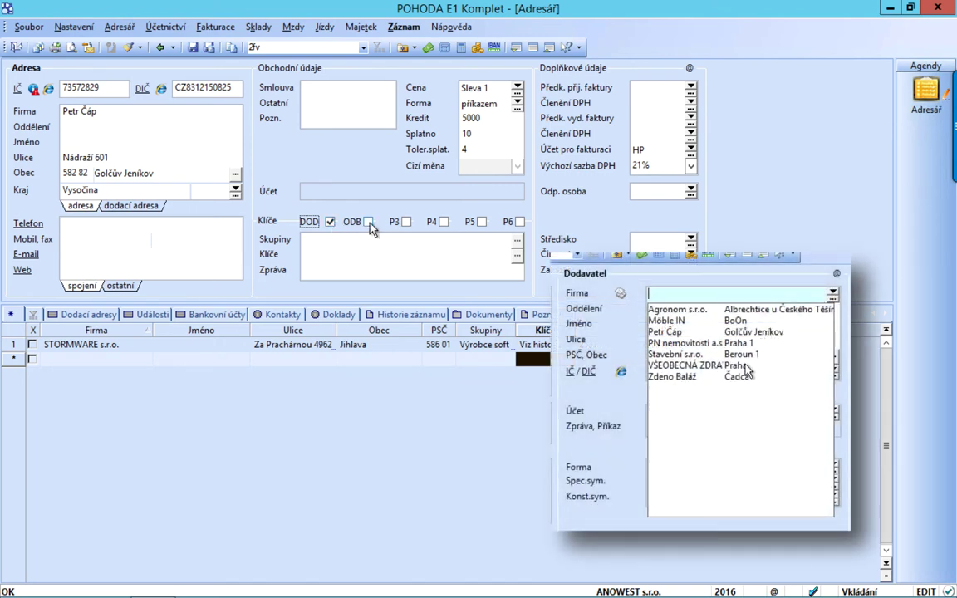
left_click(370, 223)
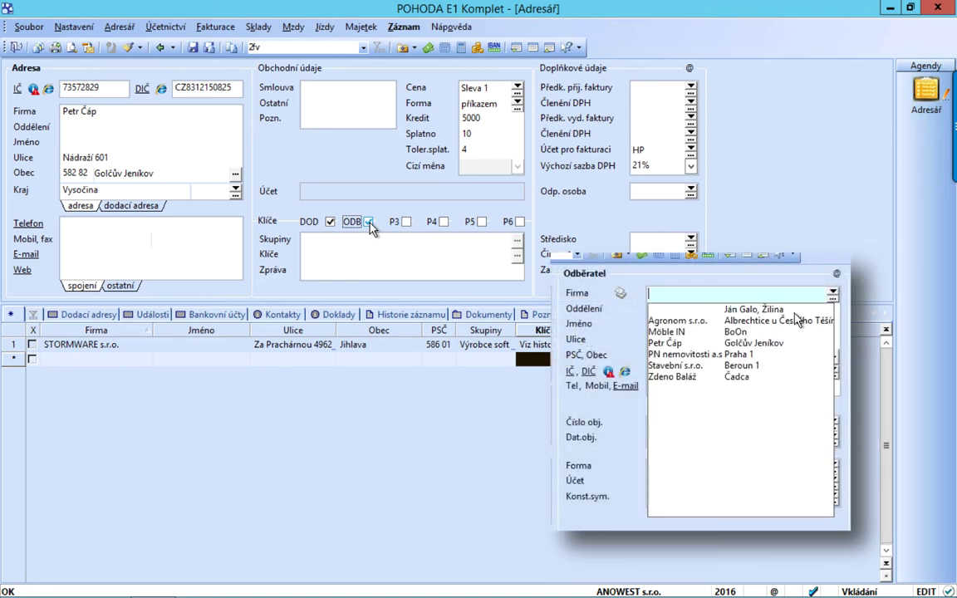
left_click(466, 239)
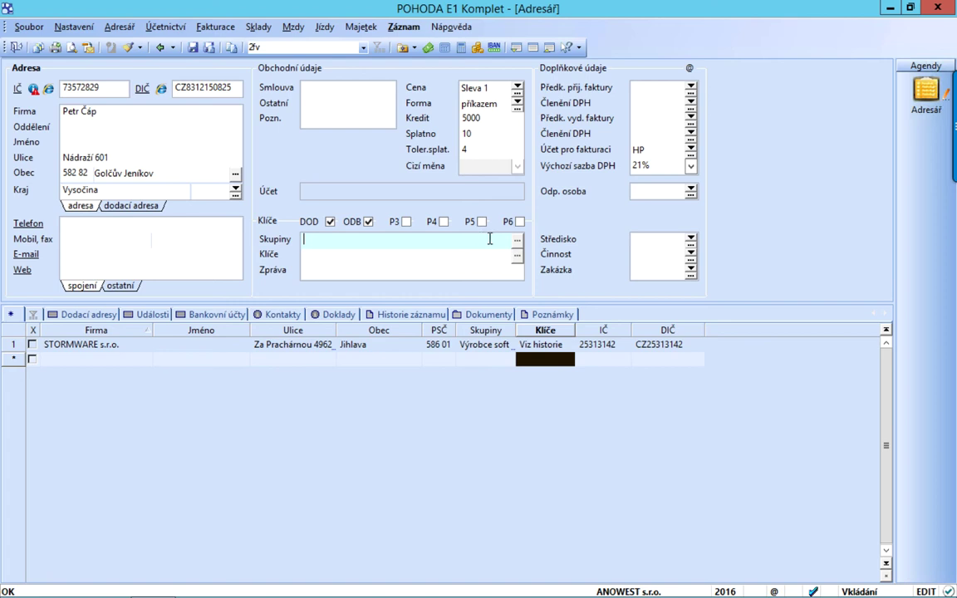
Add Konzultant in the groups dialog and confirm it as the contact's group
left_click(516, 240)
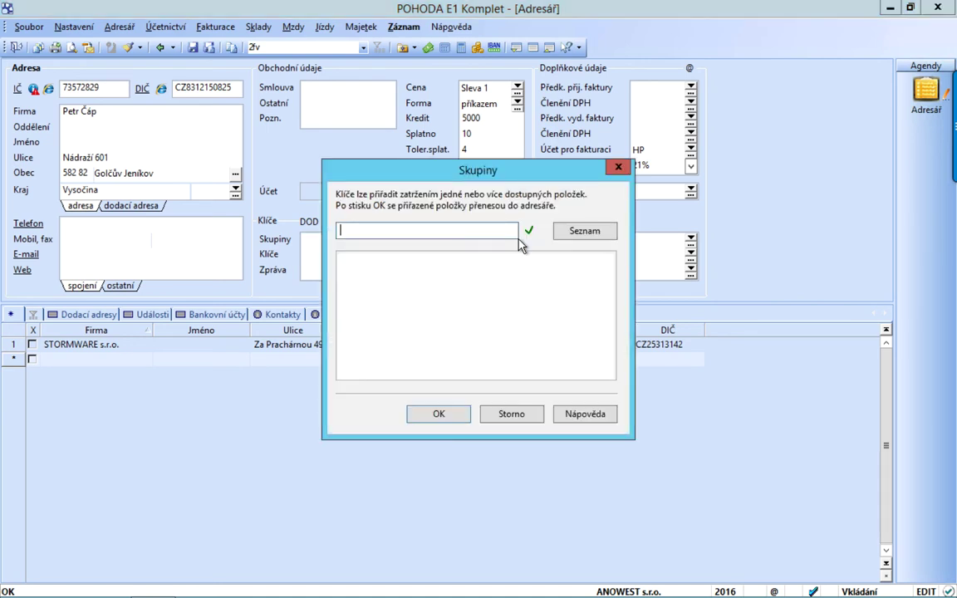
type("Konzultant")
left_click(529, 231)
left_click(440, 413)
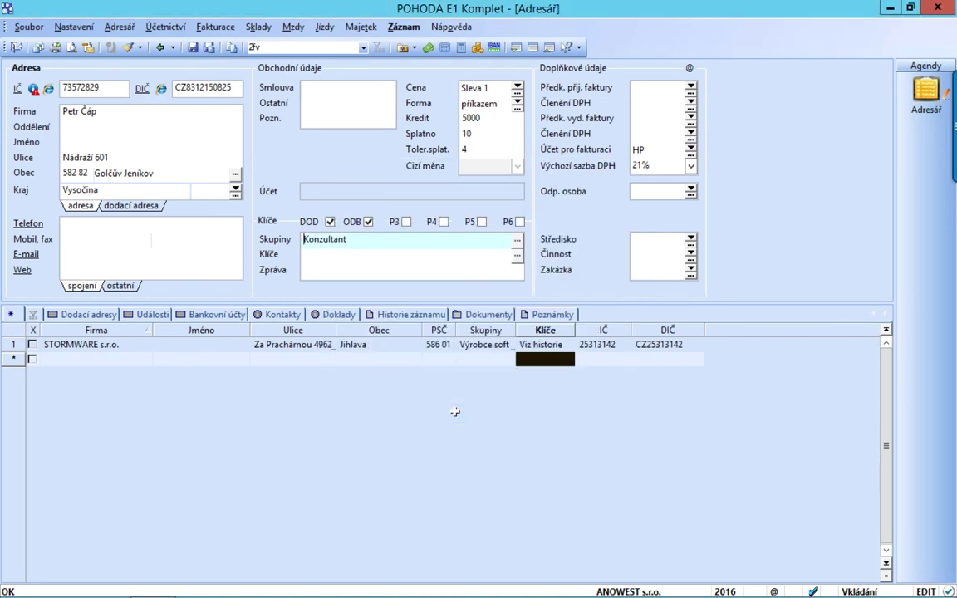
left_click(429, 275)
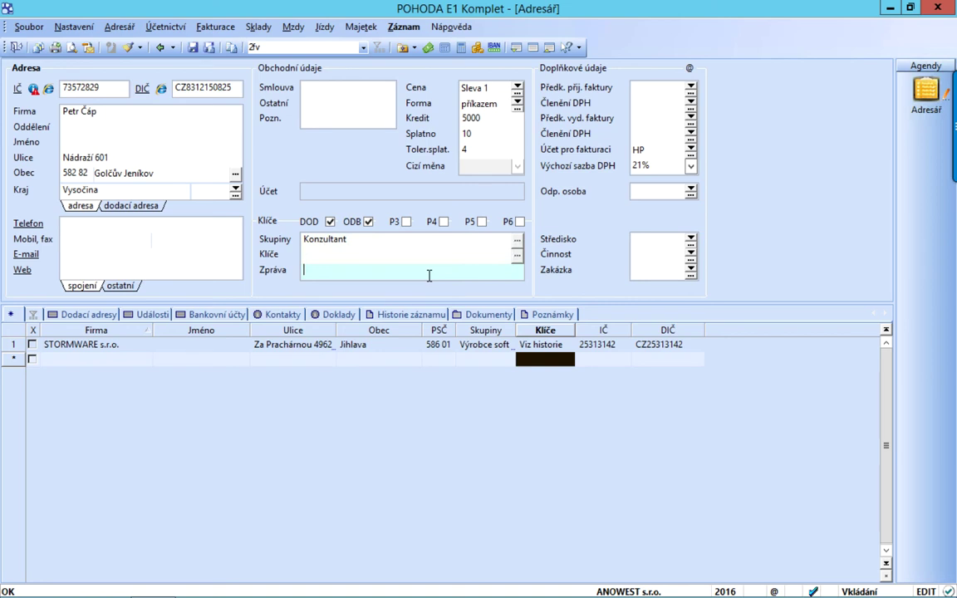
Write the note 'Chce platit hotově' in Zpráva and save the record
type("Chce platit hotově")
left_click(192, 48)
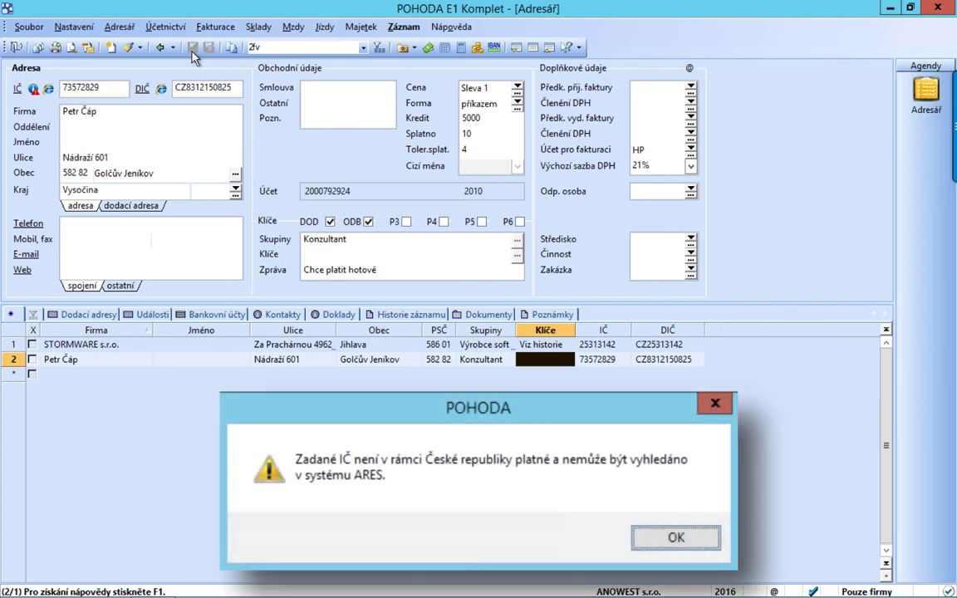
Dismiss the invalid-IČ warning and the suspicious bank-account warning
key("Return")
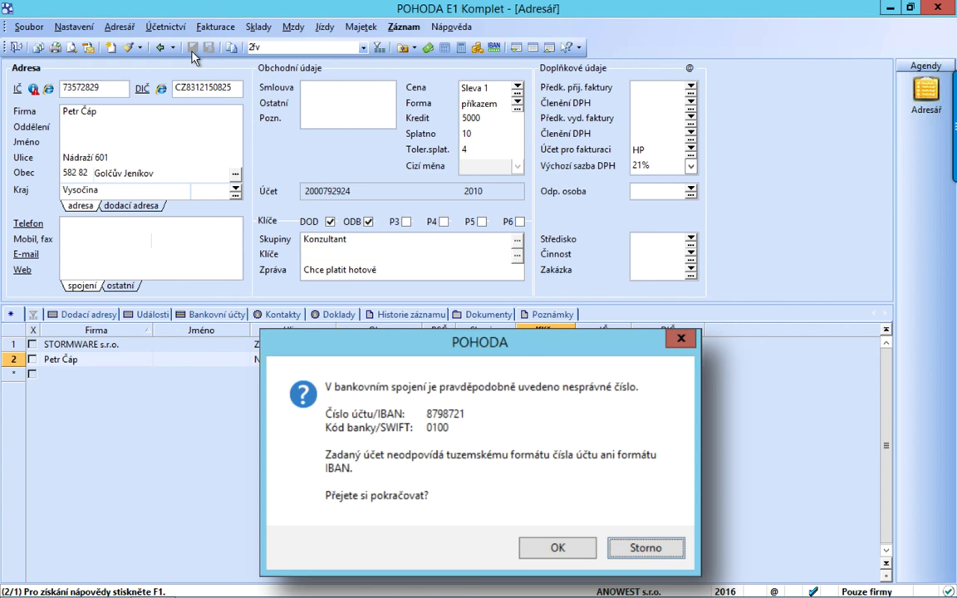
key("Return")
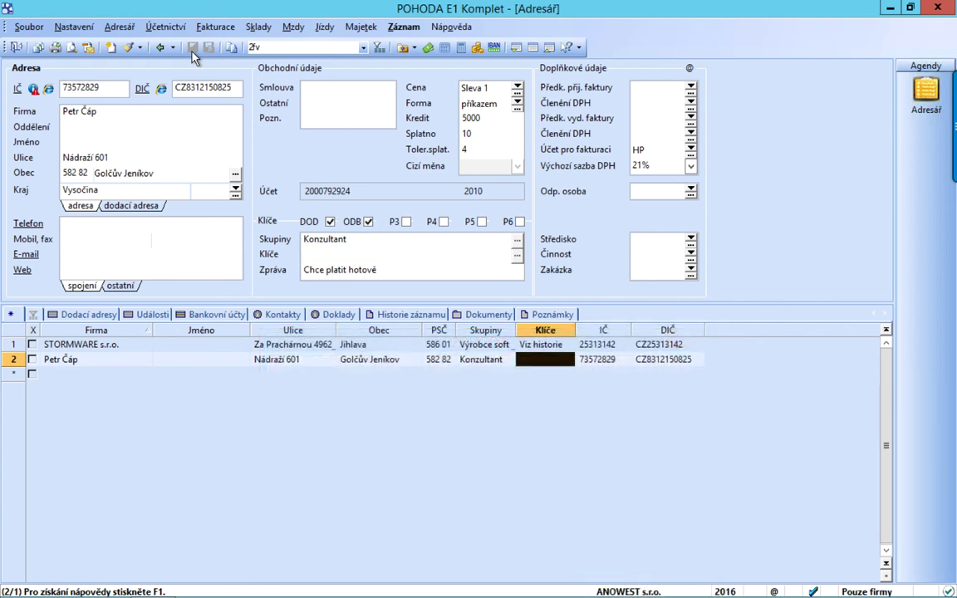